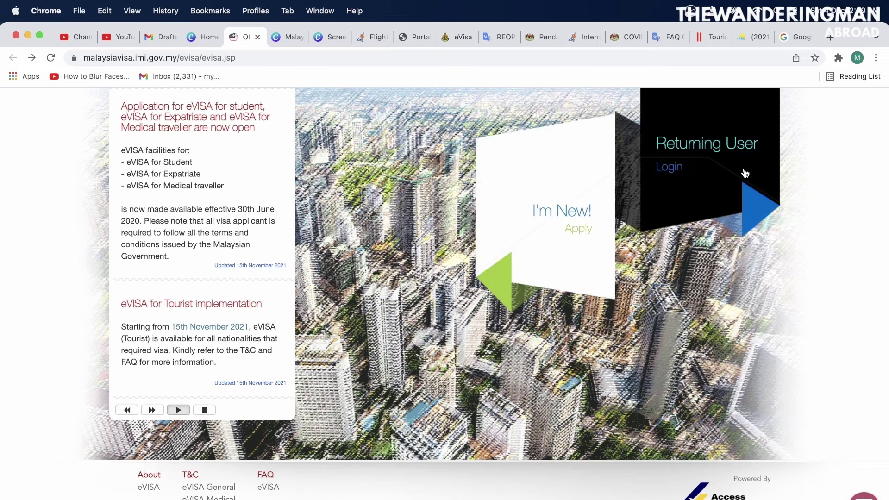
Open the new-applicant registration form and enter the applicant's given name and surname
click(568, 218)
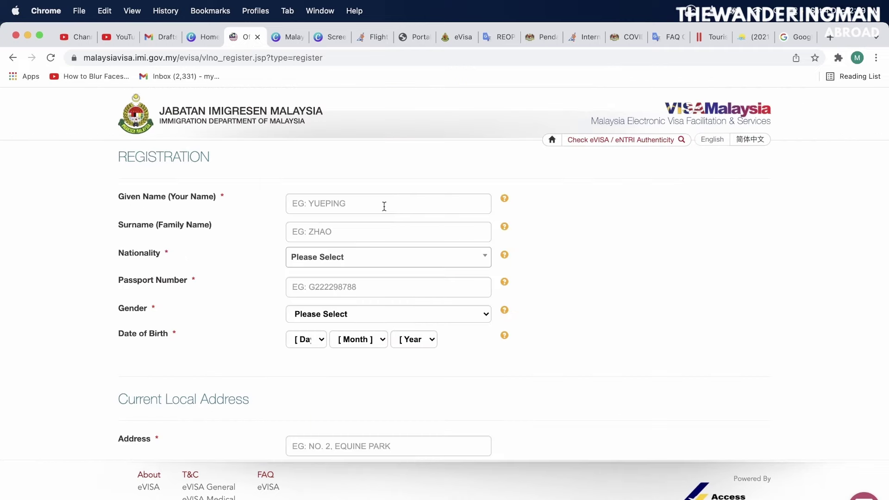
click(380, 206)
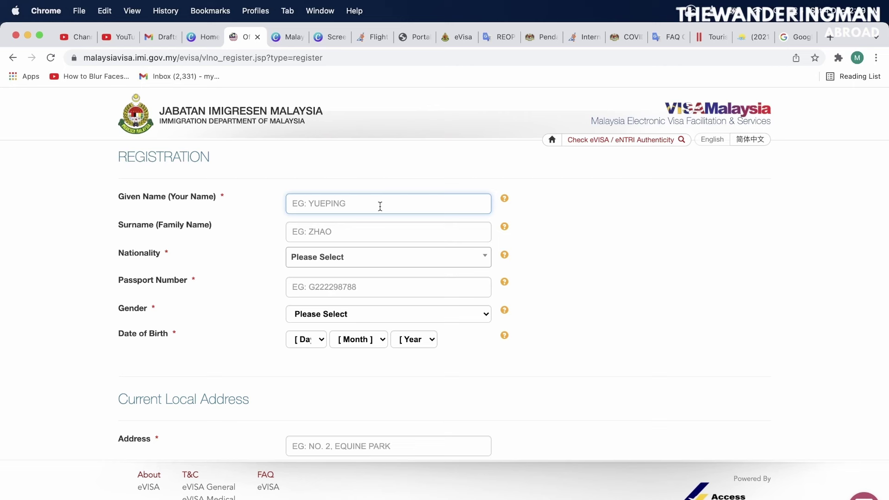
key(Tab)
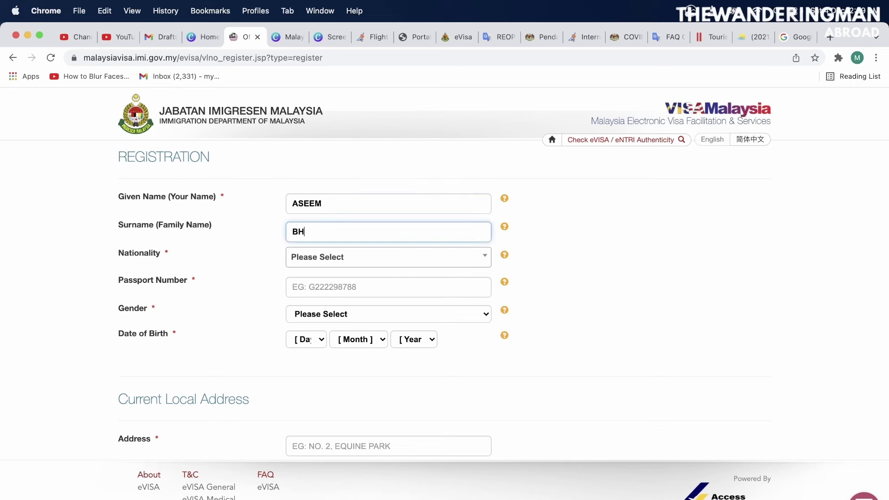
Set nationality to INDIA and gender to MALE, and enter the passport number and birth date
click(388, 257)
click(388, 287)
click(388, 314)
Enter the applicant's two street-address lines in the current local address section
scroll(440, 399, down, 5)
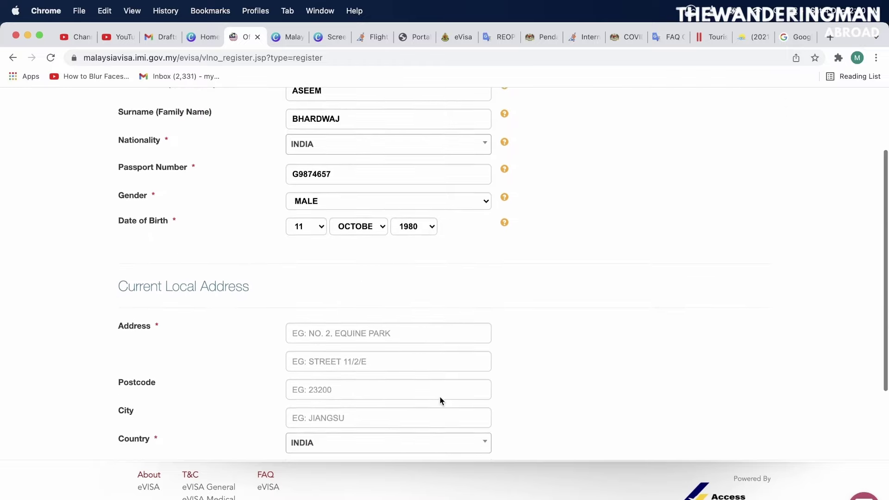
click(416, 306)
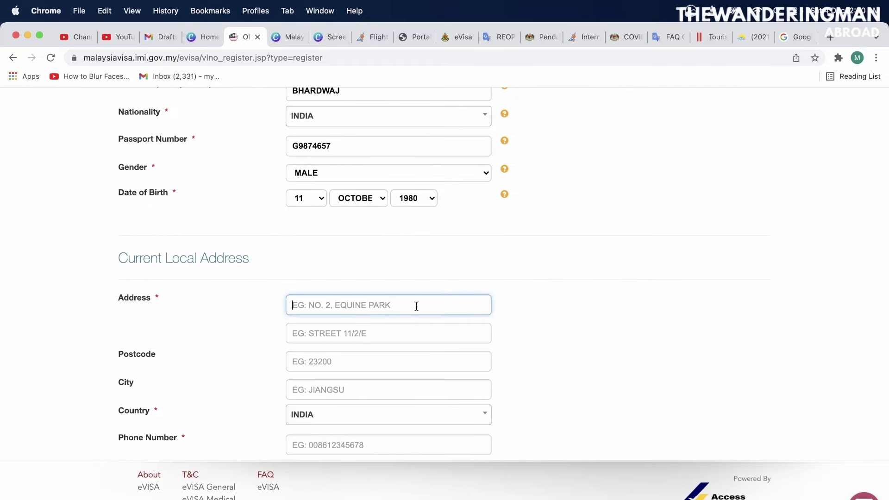
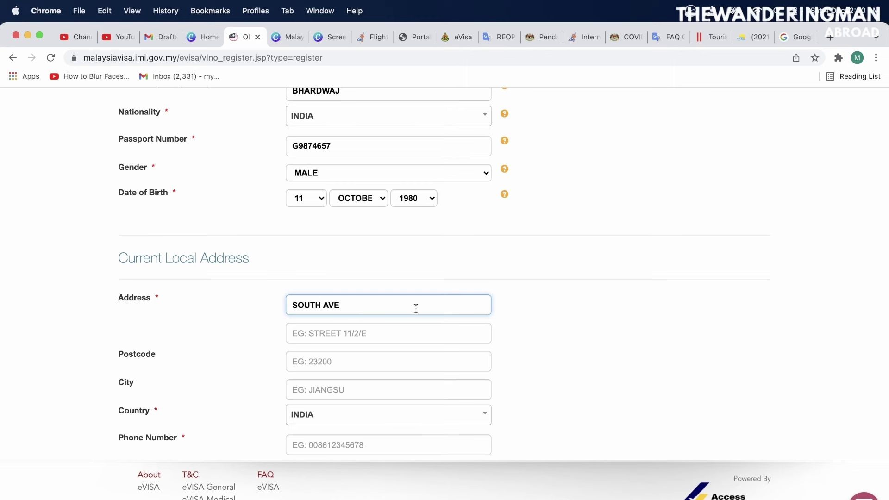
click(407, 331)
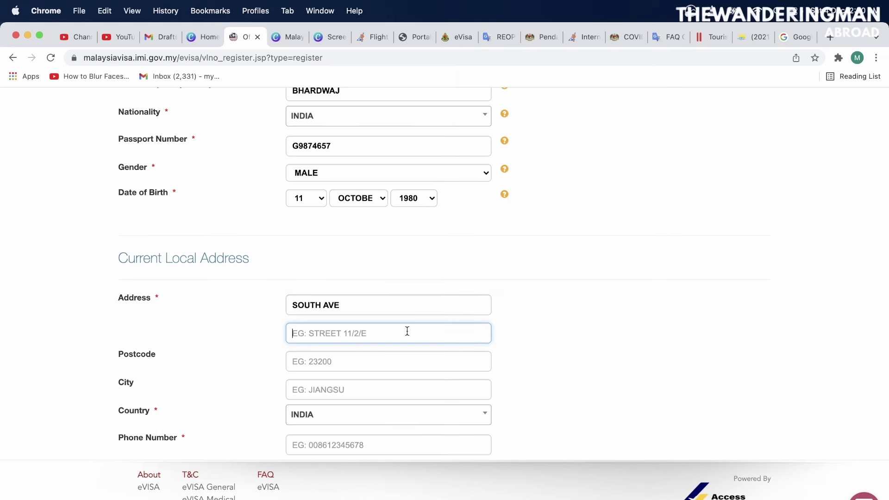
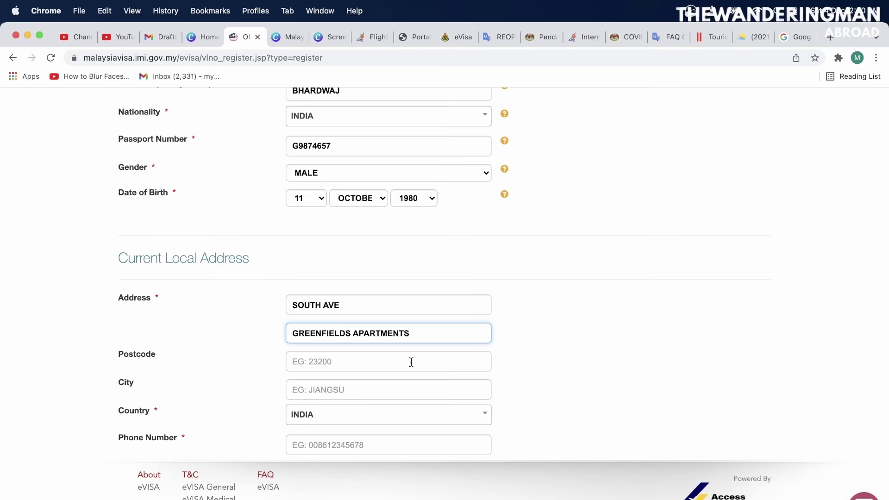
Fill in the applicant's postcode, city and phone number
click(411, 362)
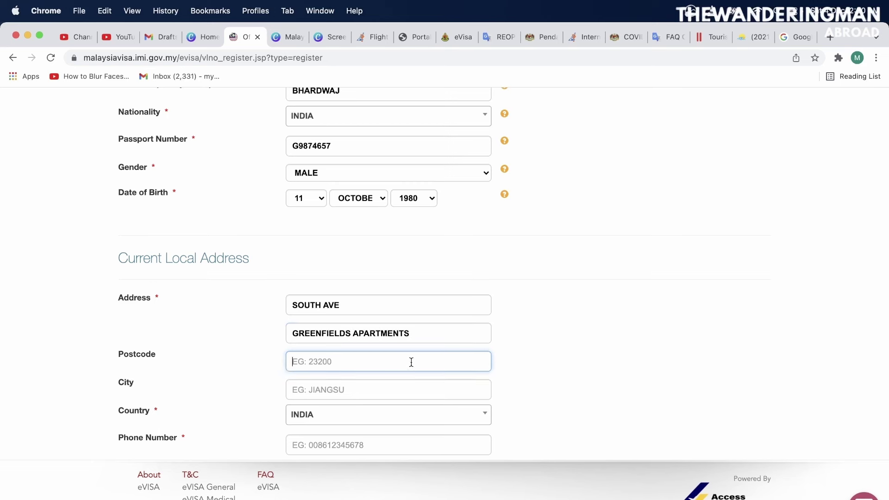
text(110001)
click(405, 388)
text(DELHI)
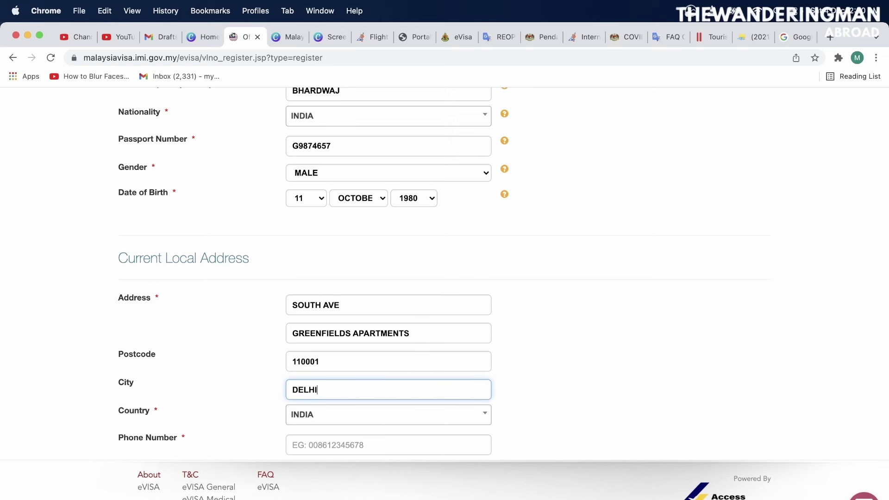
click(396, 442)
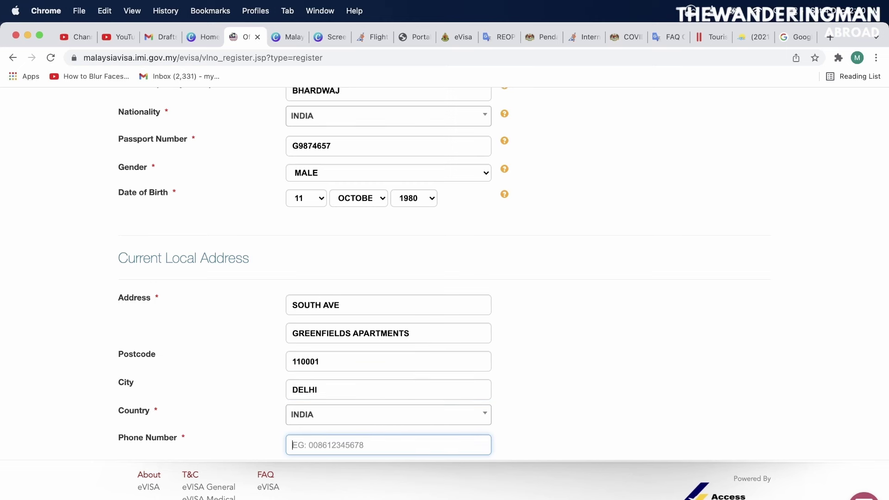
Replace the wrongly entered phone number with the correct one
click(648, 443)
scroll(649, 444, down, 5)
drag(357, 335, 272, 332)
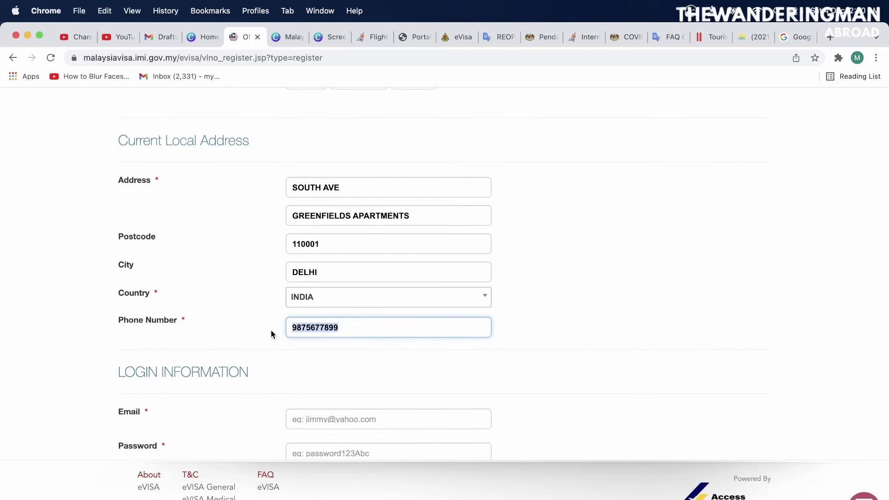
key(BackSpace)
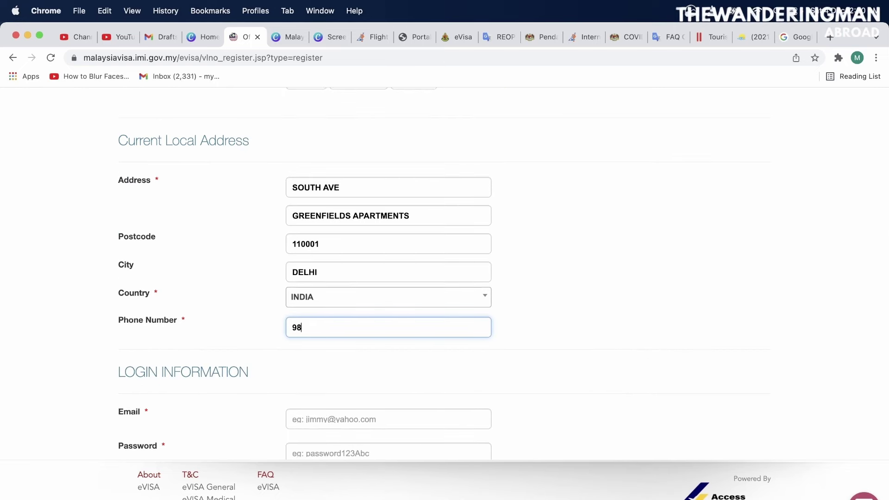
Enter the applicant's login e-mail address and leave the field so it validates
click(300, 418)
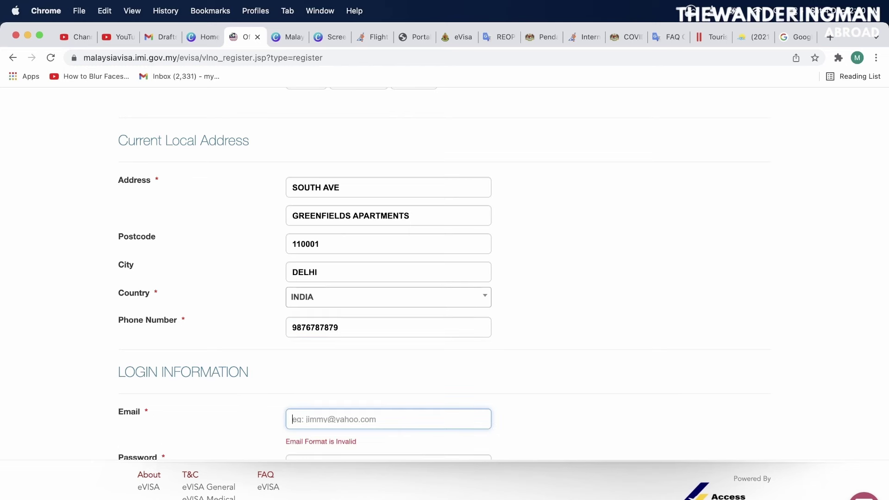
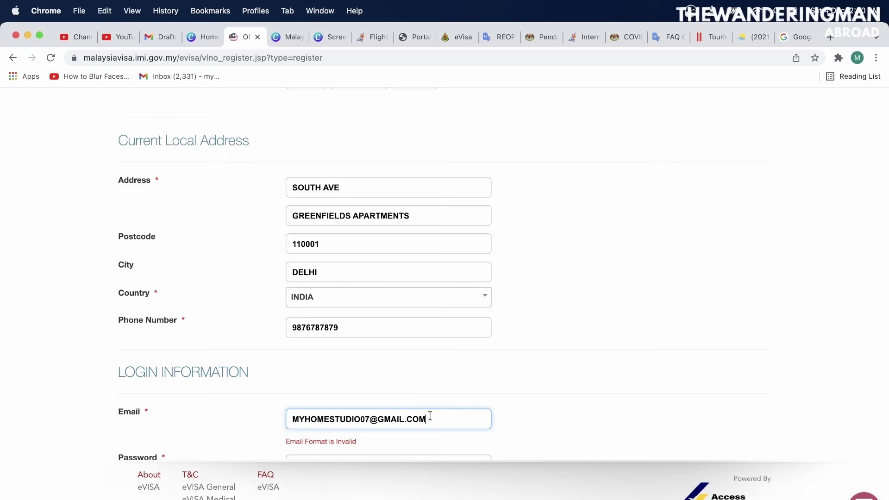
click(591, 439)
scroll(591, 435, down, 5)
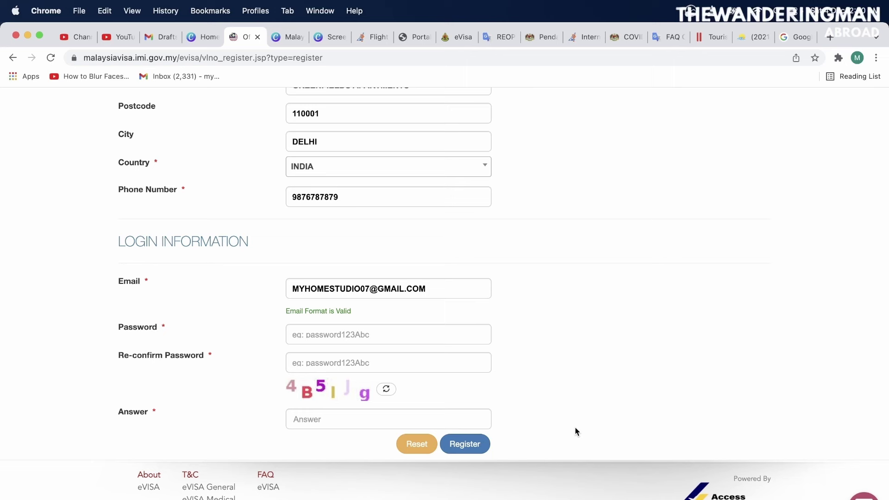
Enter the account password, its confirmation and the captcha answer
click(454, 335)
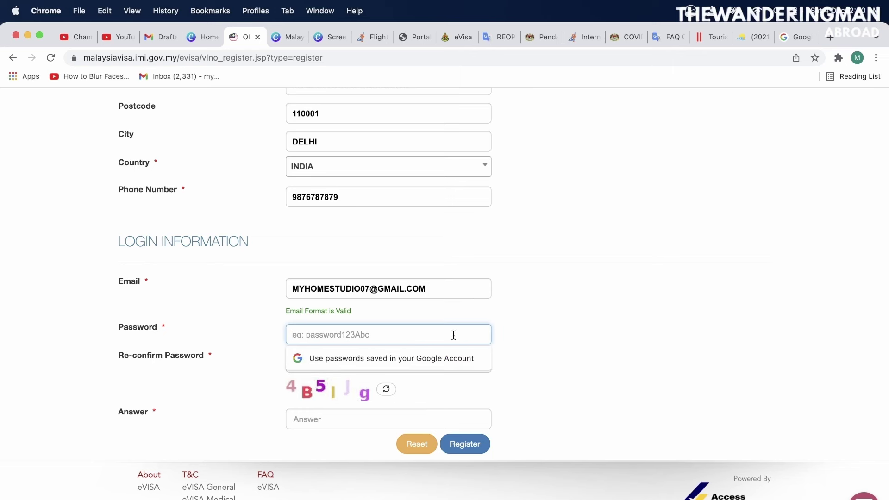
text(••)
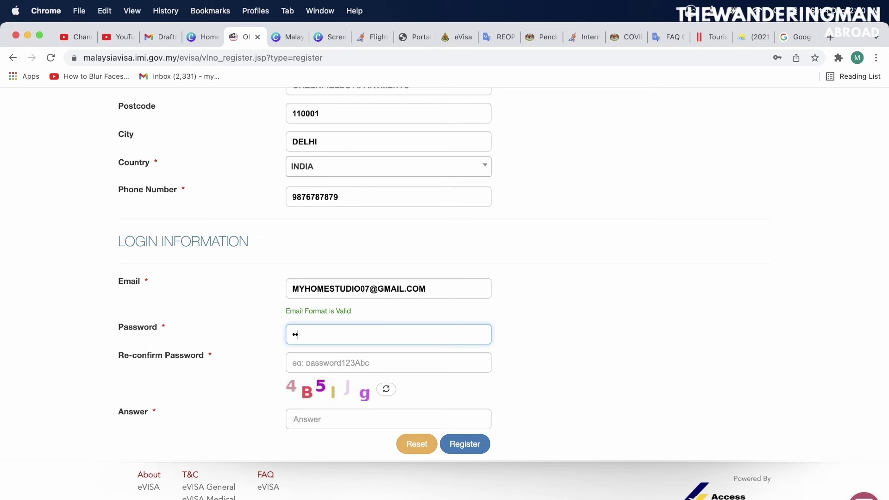
text(•••••••••)
click(435, 356)
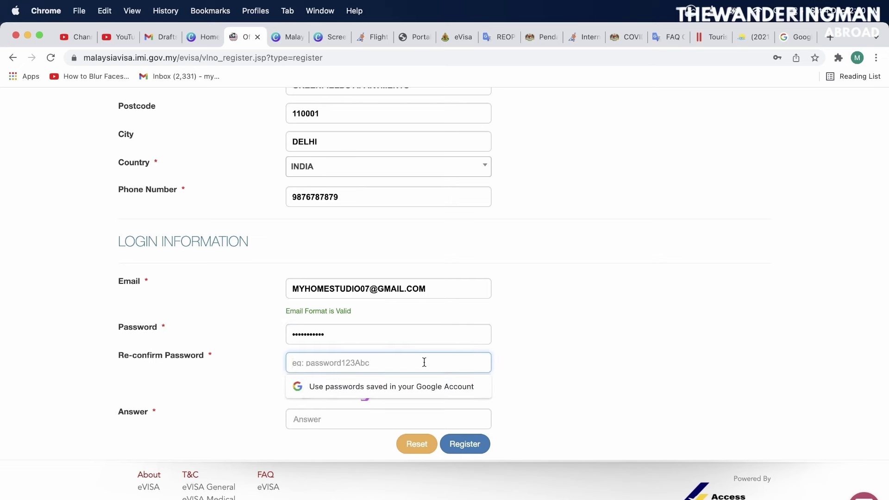
text(•••••••••••)
click(388, 417)
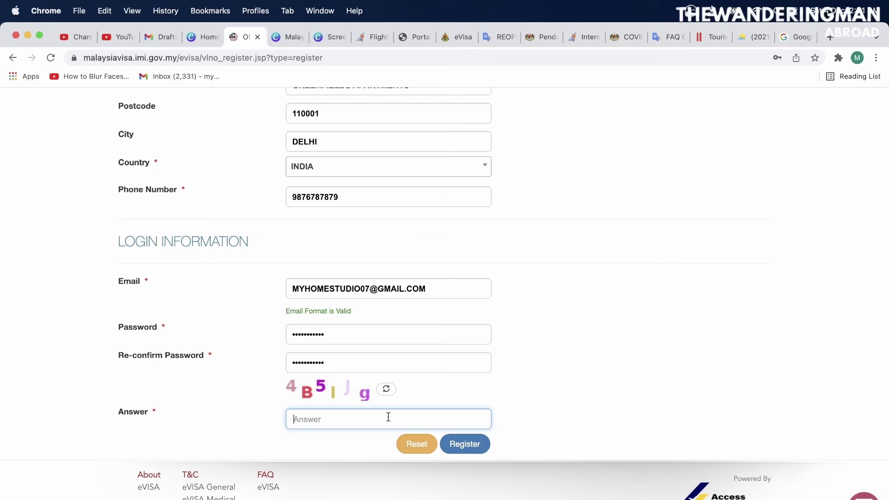
text(4B5IJg)
Submit the registration, confirm the details, and open the verification link from the welcome email
click(486, 443)
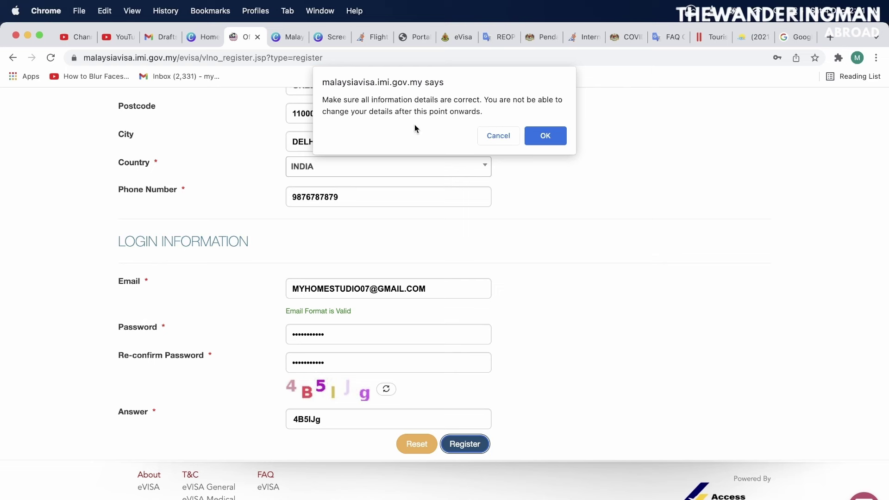
click(538, 135)
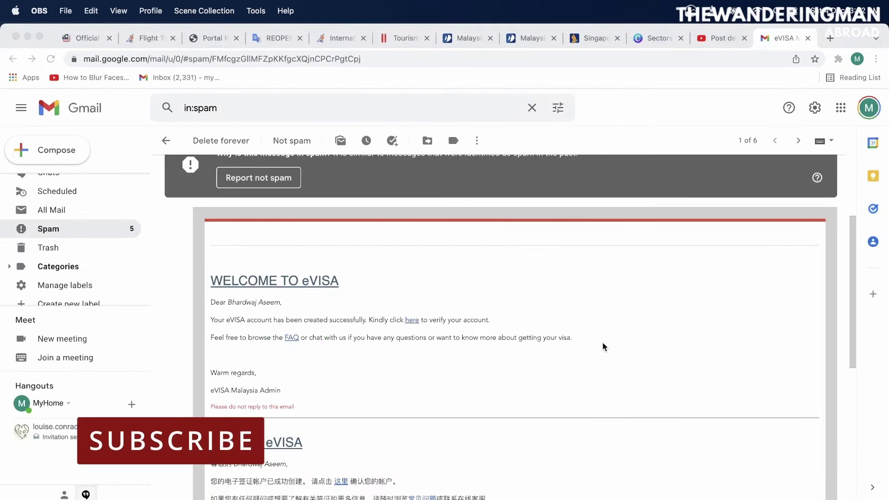
click(412, 320)
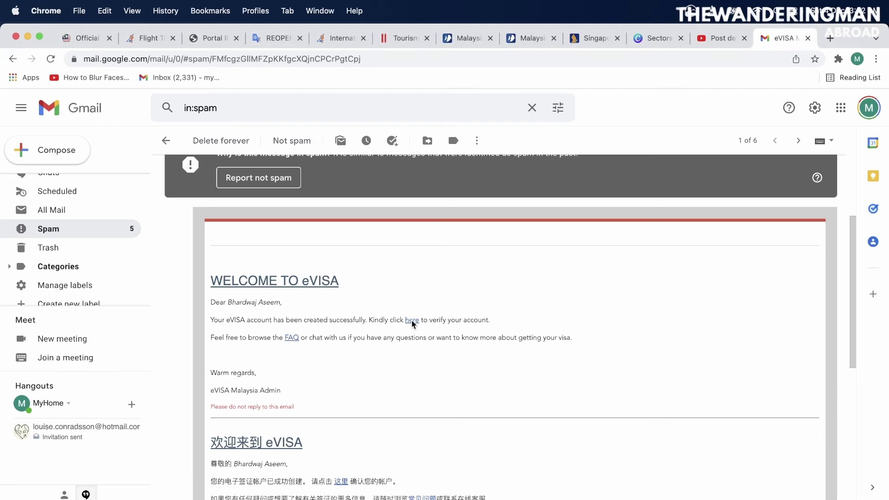
click(412, 320)
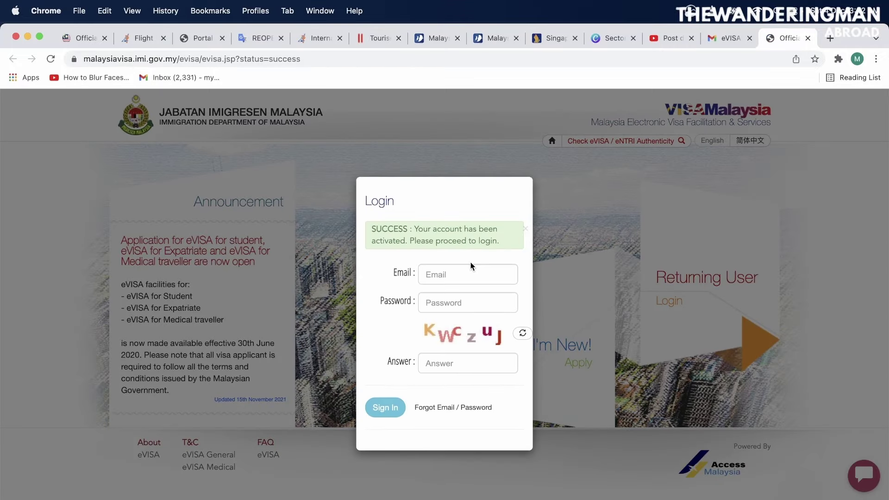
Sign in with the account e-mail, password and captcha answer
click(457, 274)
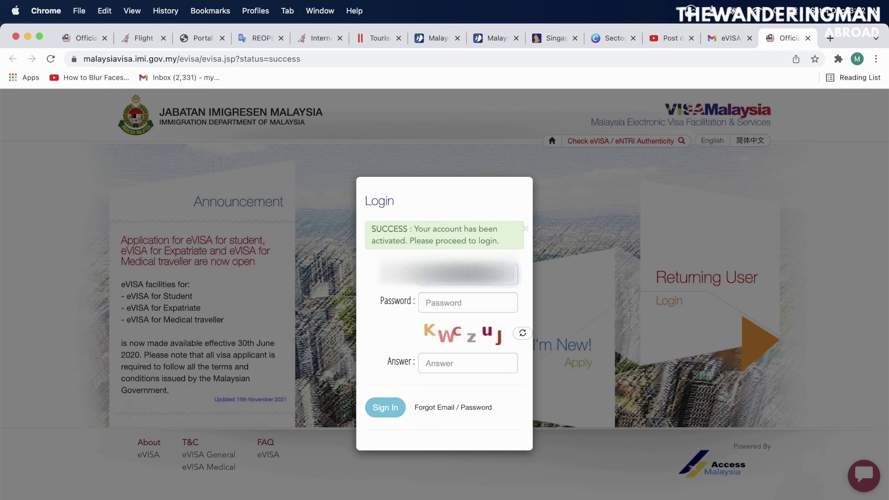
click(449, 301)
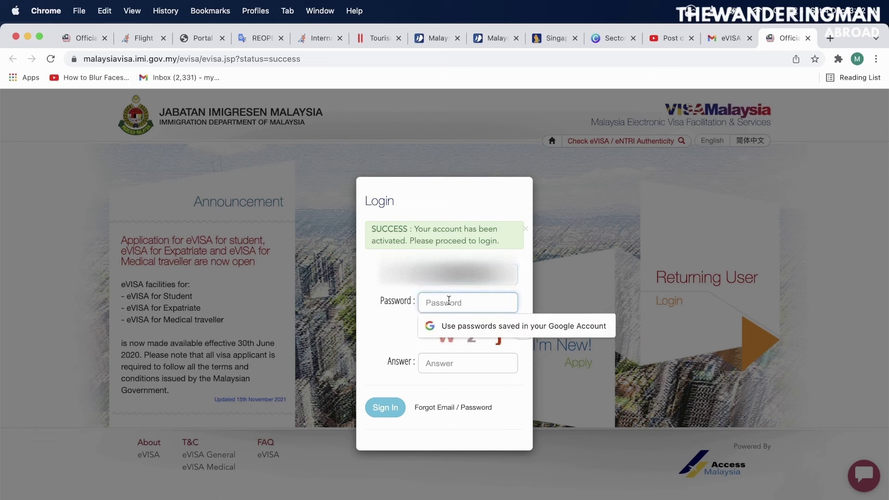
text(••••••••••)
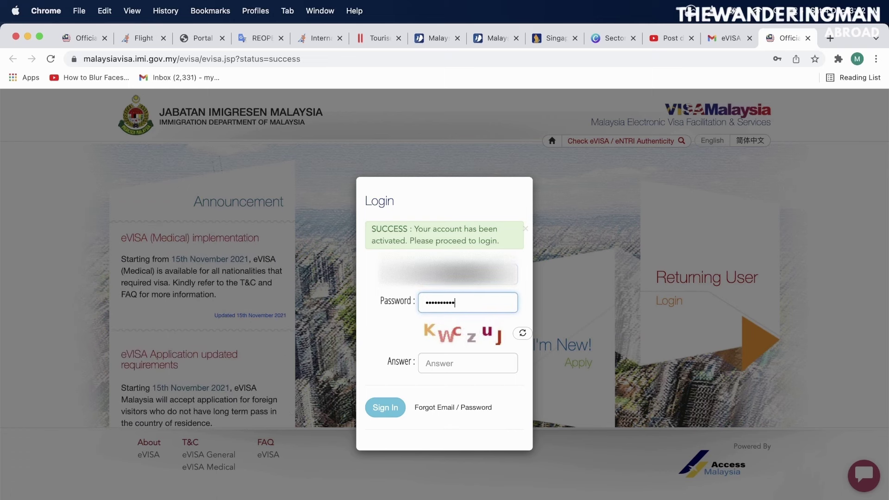
text(•)
click(440, 363)
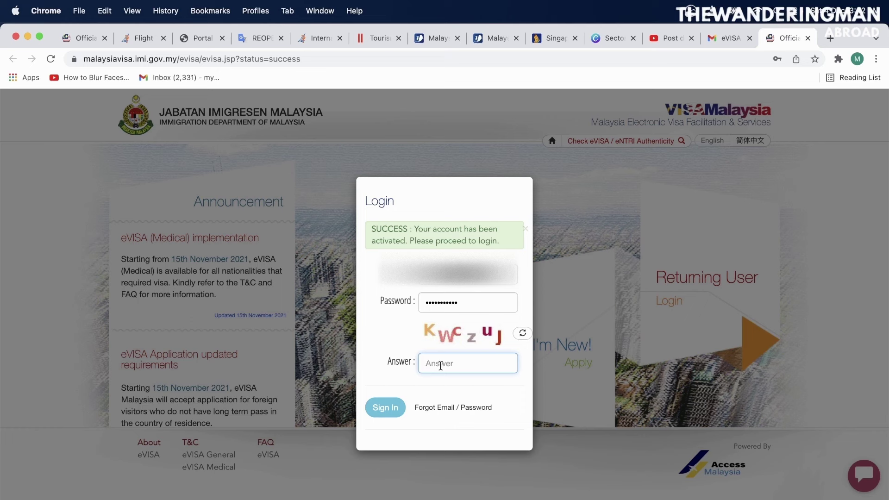
text(K)
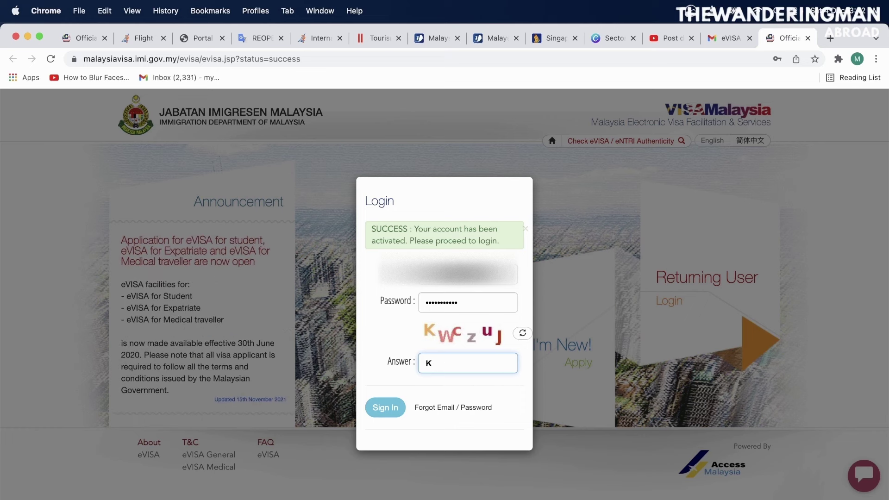
text(Wczu)
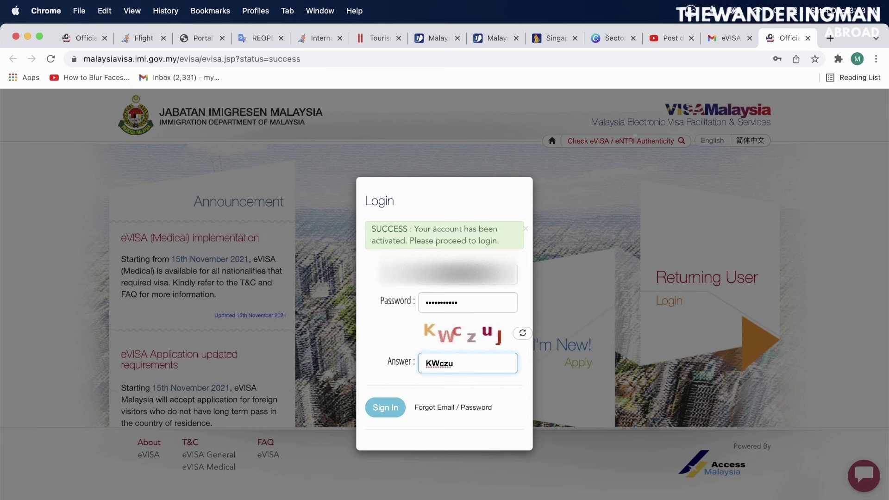
text(J)
click(386, 408)
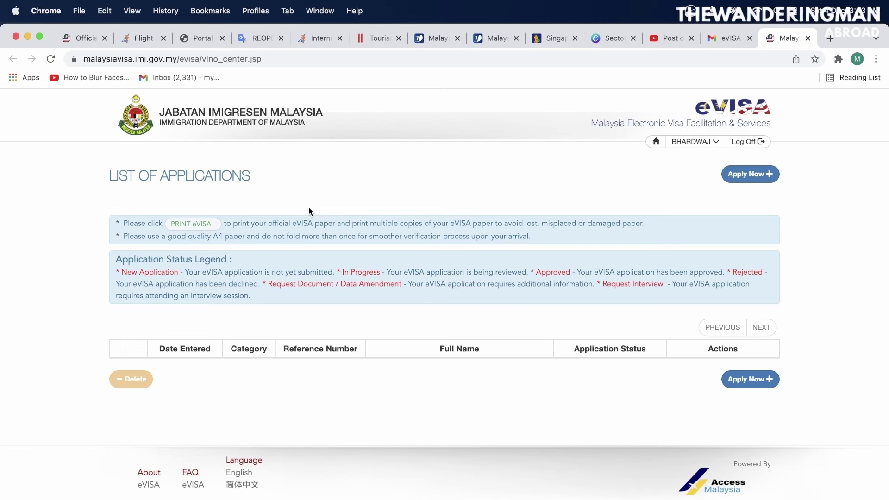
Start a new application, choose the Tourist eVISA type and proceed past the conditions alert
click(754, 389)
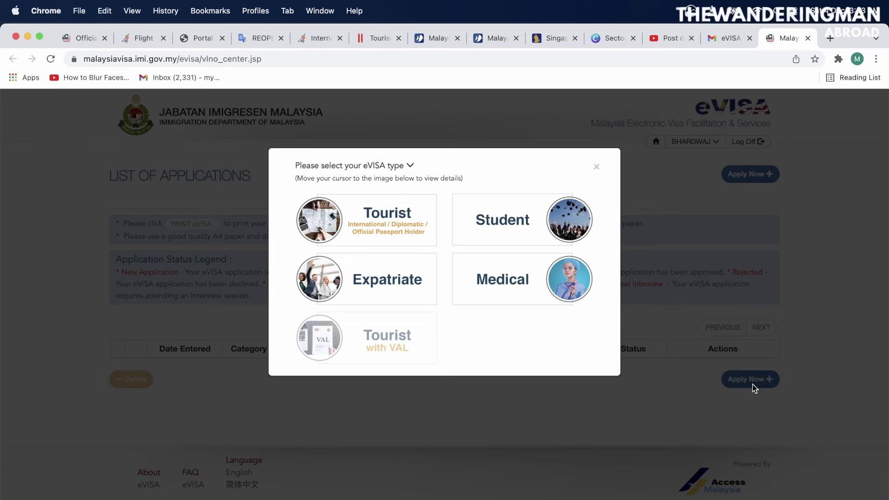
click(399, 321)
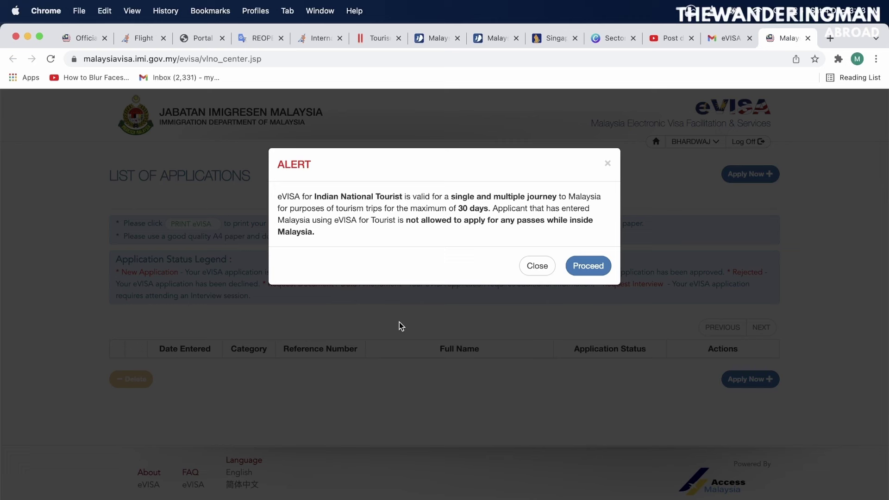
click(584, 265)
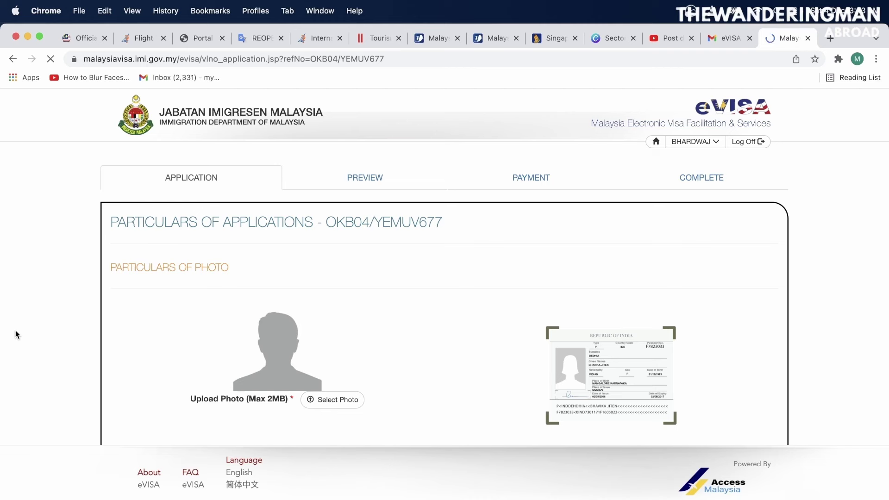
scroll(15, 330, down, 3)
scroll(15, 330, down, 1)
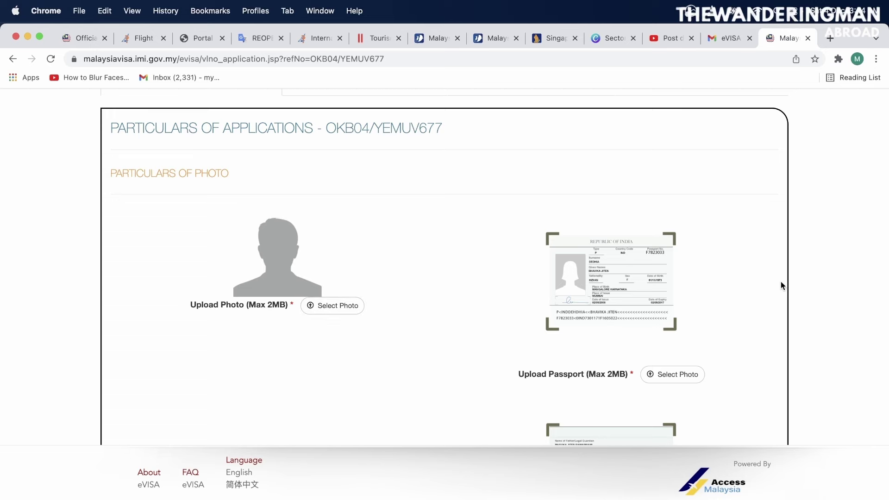
scroll(822, 293, down, 5)
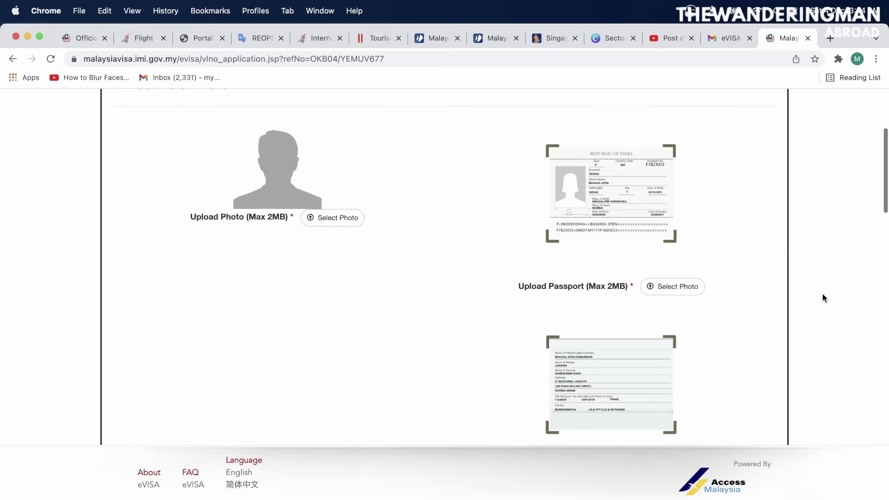
scroll(822, 293, down, 6)
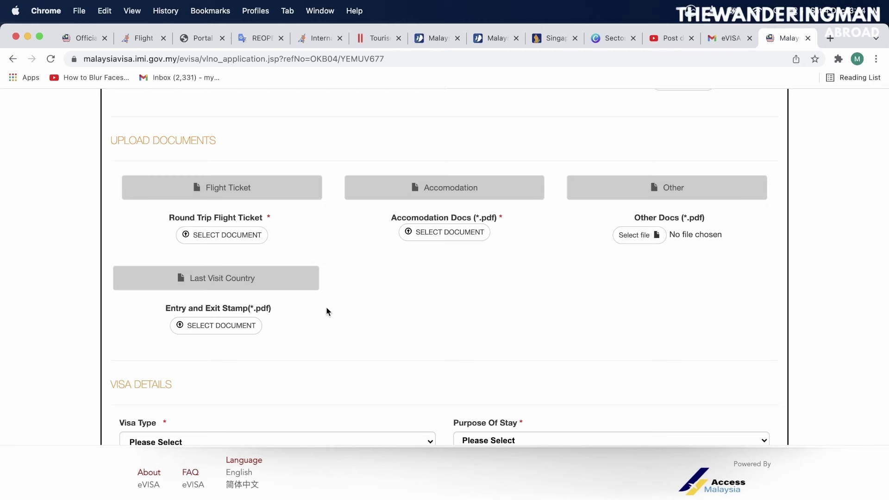
Choose SEV (Single Entry Visa) for Visa Type and TOUR for Purpose Of Stay
scroll(326, 311, down, 3)
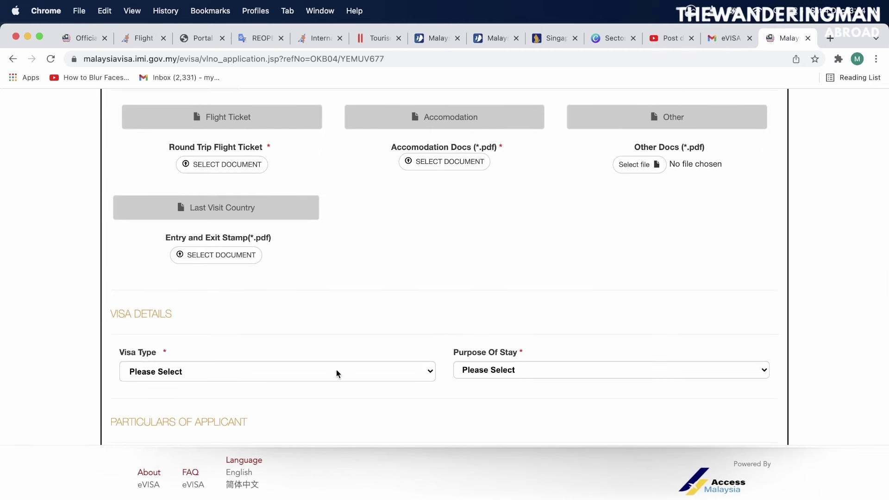
click(336, 371)
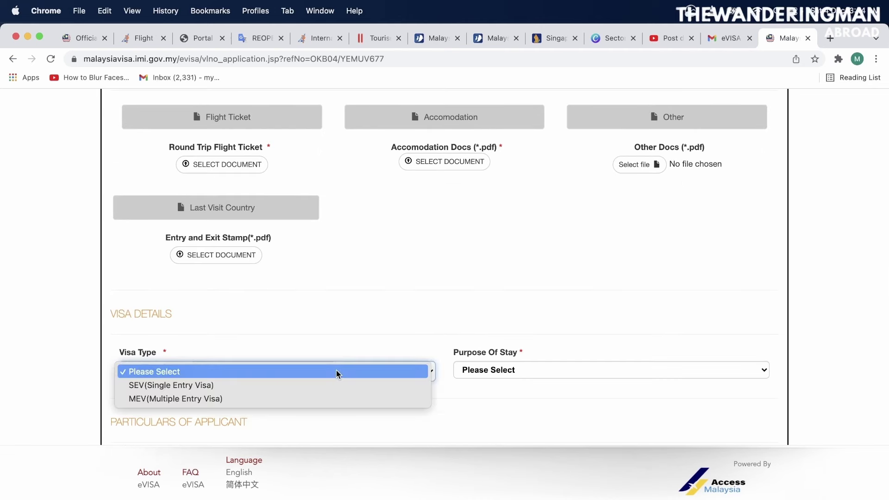
click(289, 386)
click(462, 371)
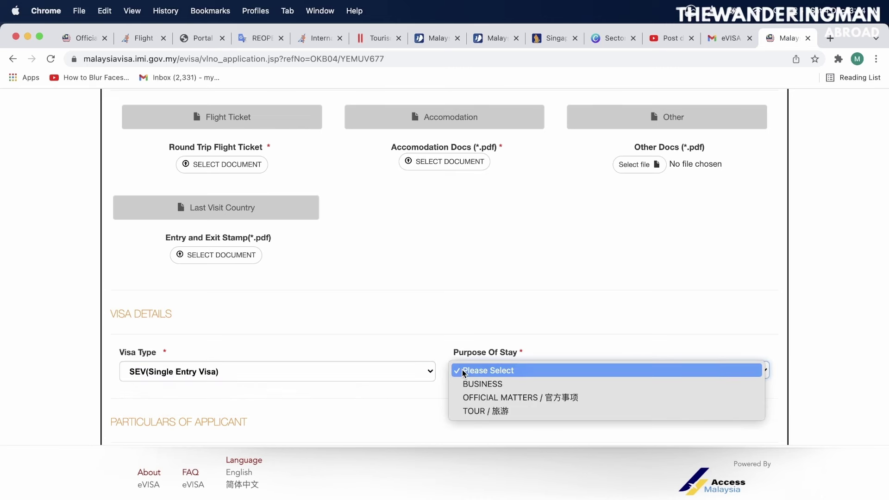
click(499, 412)
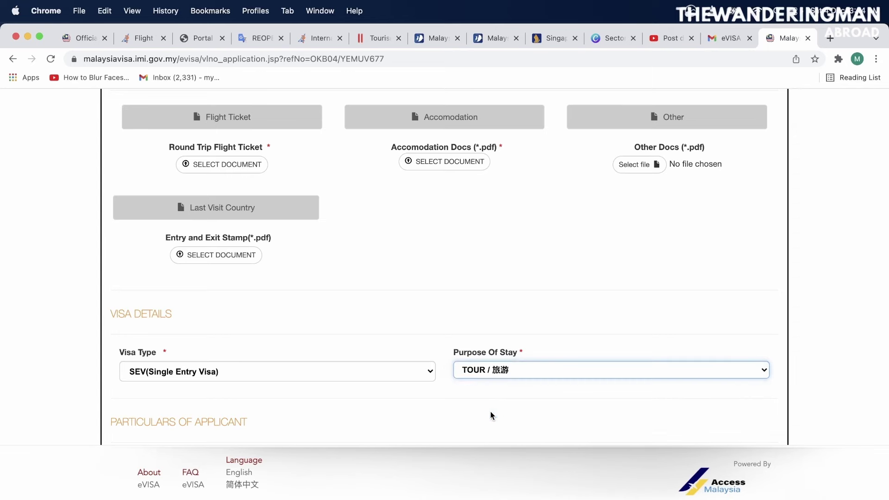
scroll(403, 420, down, 2)
scroll(403, 420, down, 15)
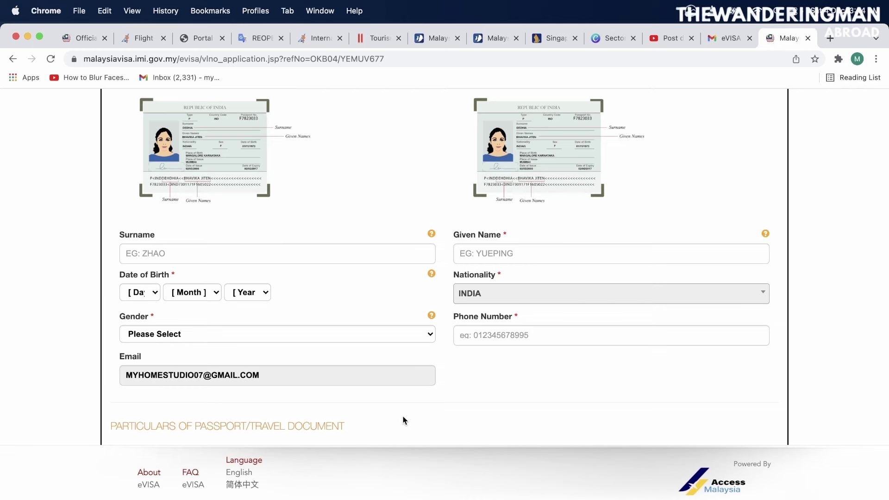
Scroll through the remaining sections of the tourist application form
scroll(402, 420, down, 6)
scroll(403, 420, down, 4)
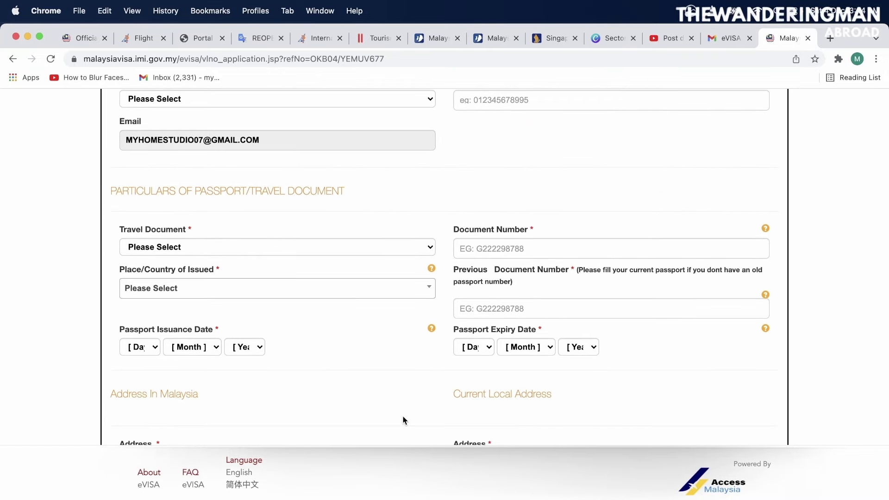
scroll(402, 419, down, 12)
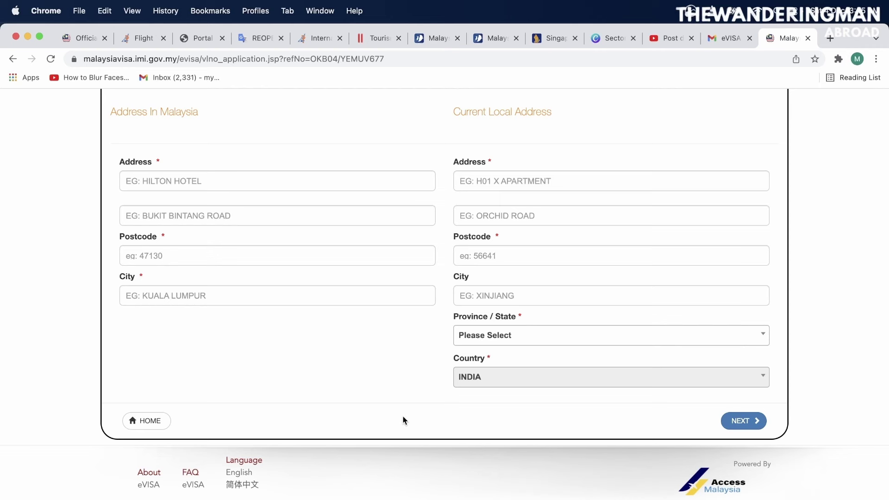
scroll(403, 419, up, 3)
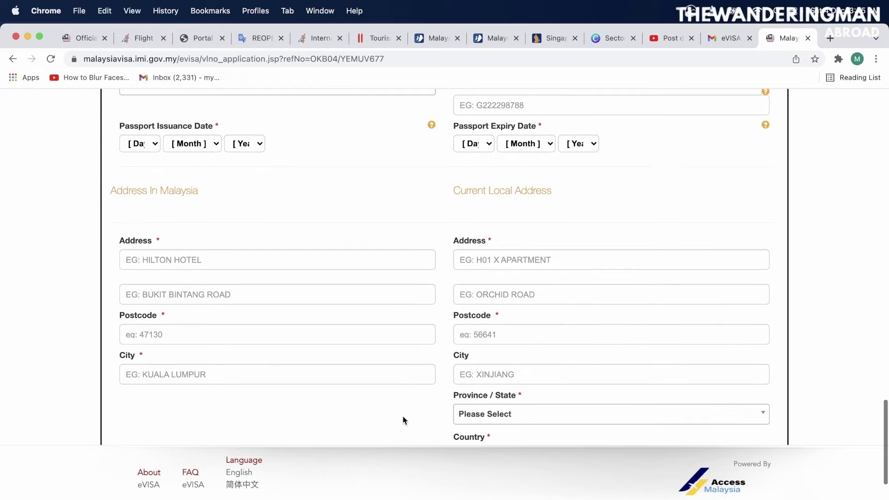
scroll(402, 420, up, 1)
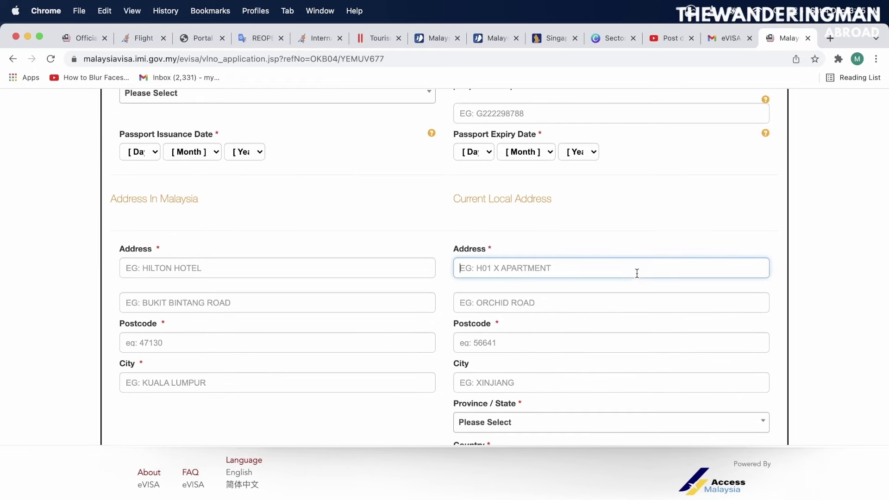
scroll(635, 238, down, 5)
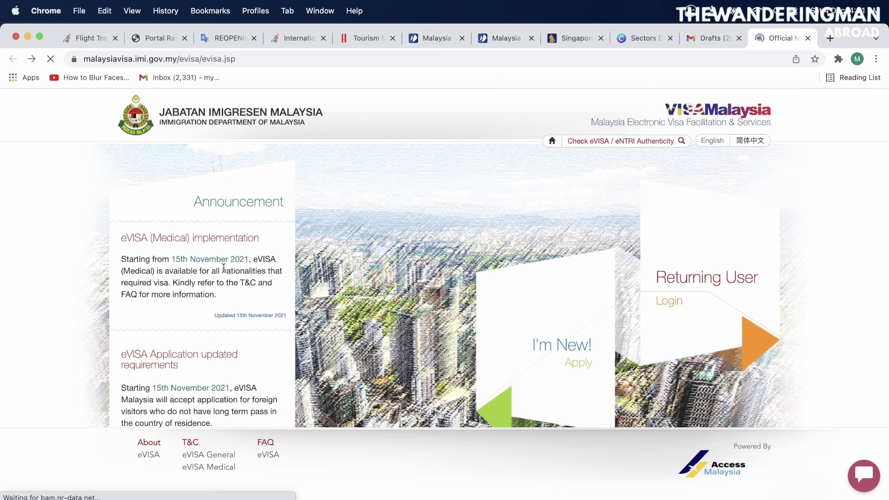
Open the eVISA authenticity check page and click into the passport and sticker number fields
click(598, 142)
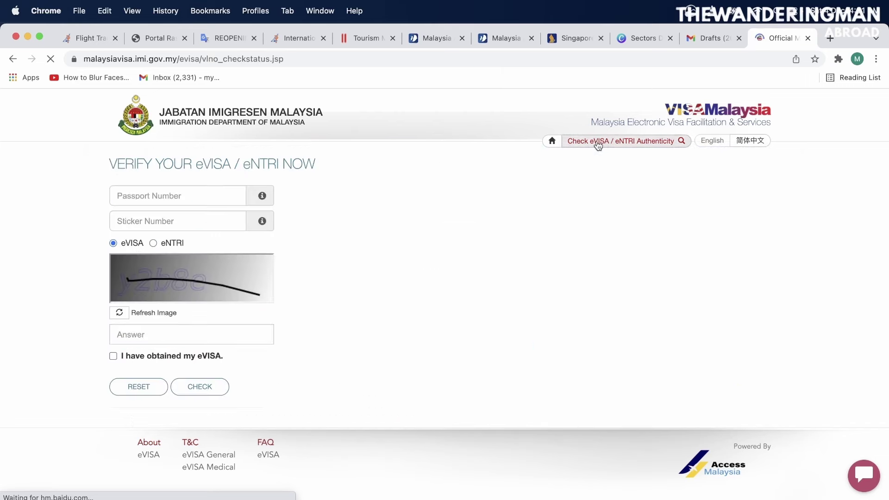
click(198, 199)
click(176, 219)
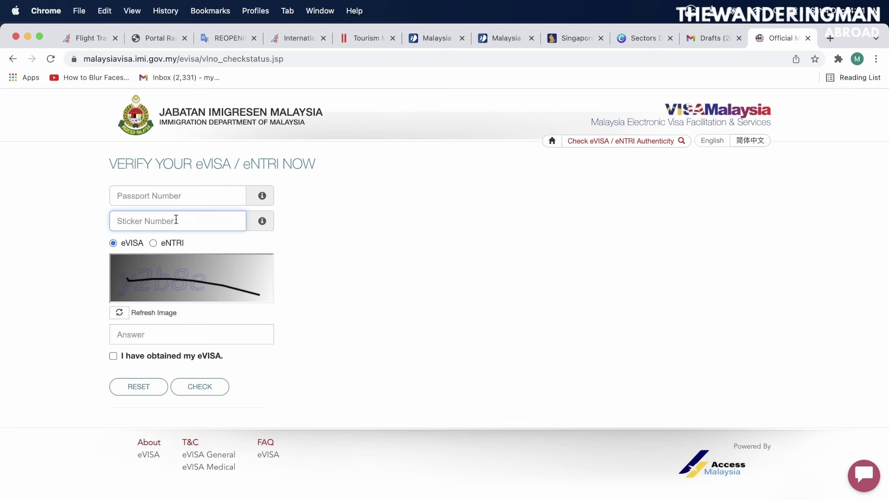